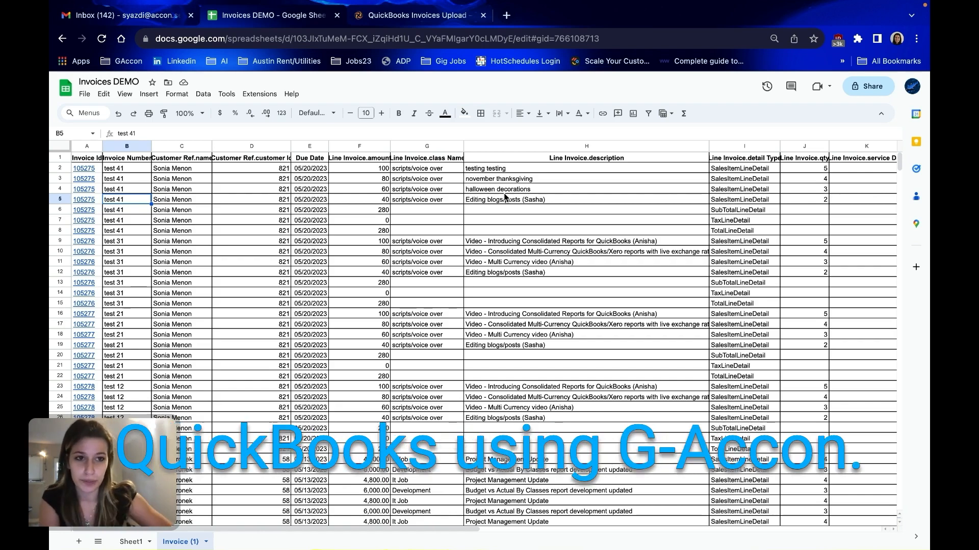
pyautogui.click(203, 210)
pyautogui.click(184, 170)
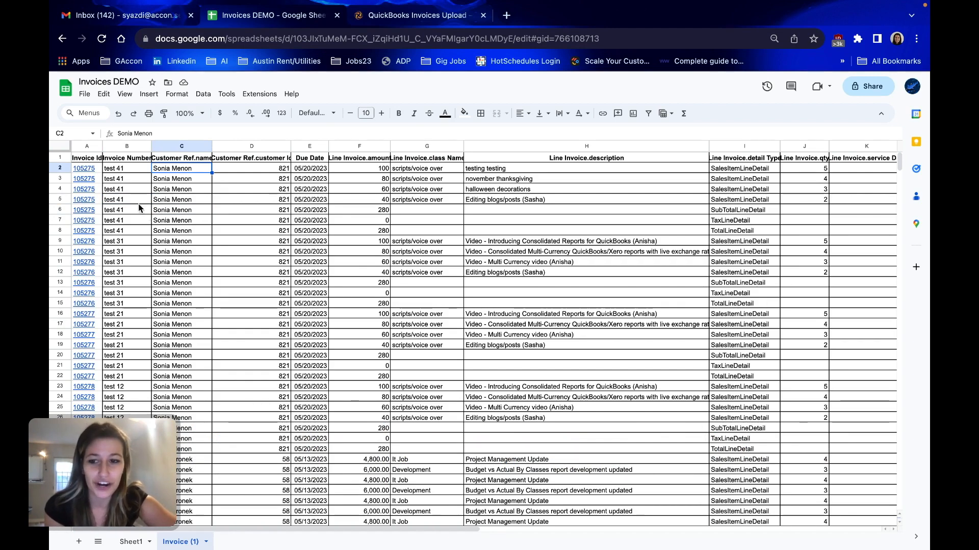
pyautogui.moveTo(85, 295)
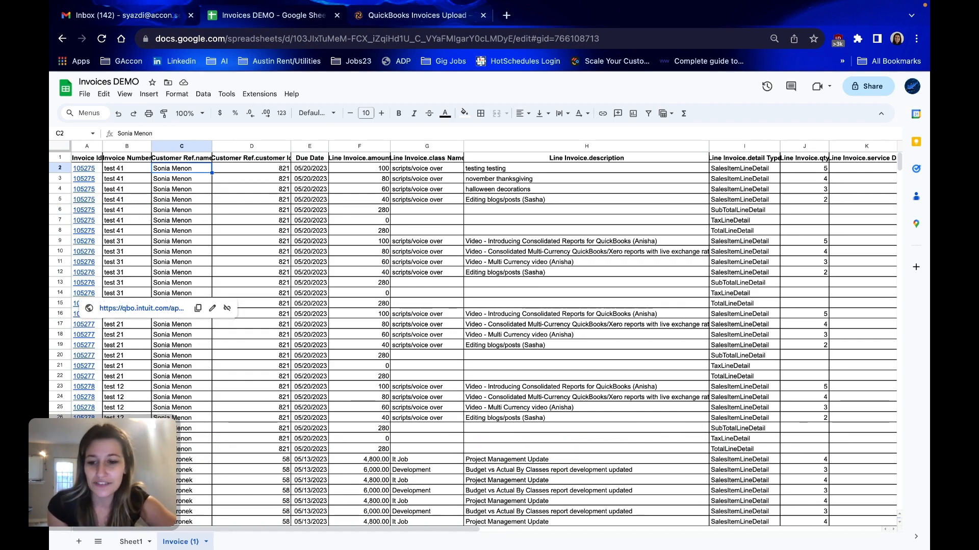
pyautogui.click(143, 212)
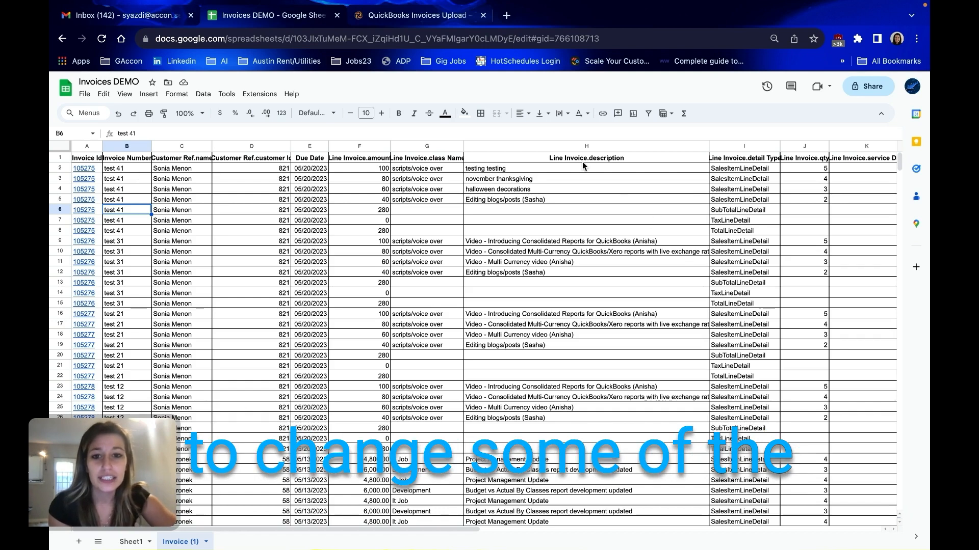
pyautogui.click(559, 168)
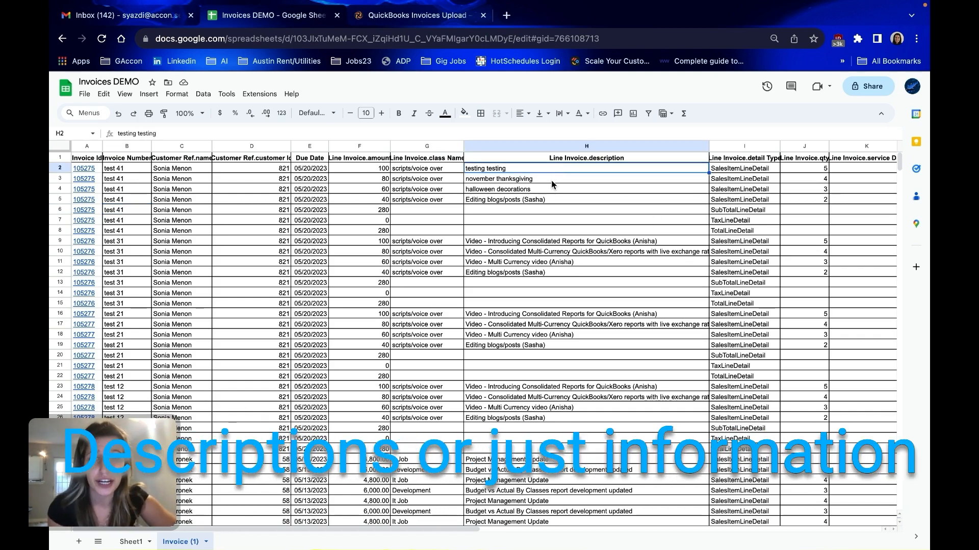
pyautogui.click(551, 179)
pyautogui.click(534, 190)
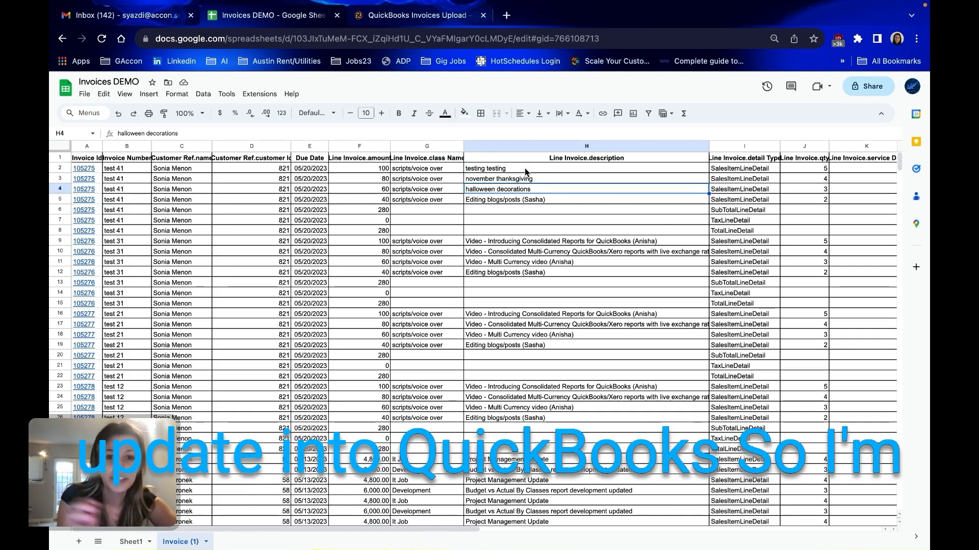
# Replace the four line descriptions of invoice test 41 (H2:H5) with mashed potatoes, stuffing, gravy and cranberry sauce
pyautogui.click(524, 168)
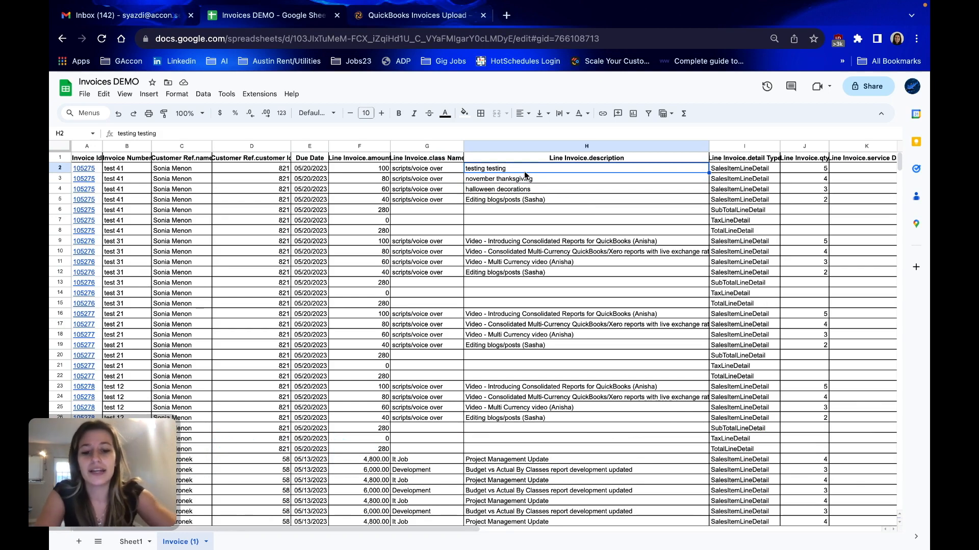
pyautogui.write('mashed potatoes')
pyautogui.press('Return')
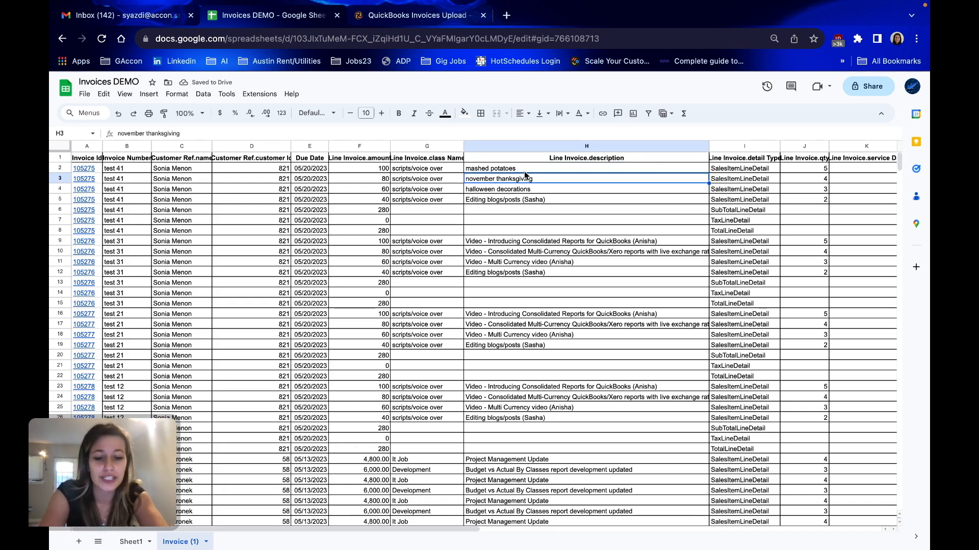
pyautogui.write('stuffing')
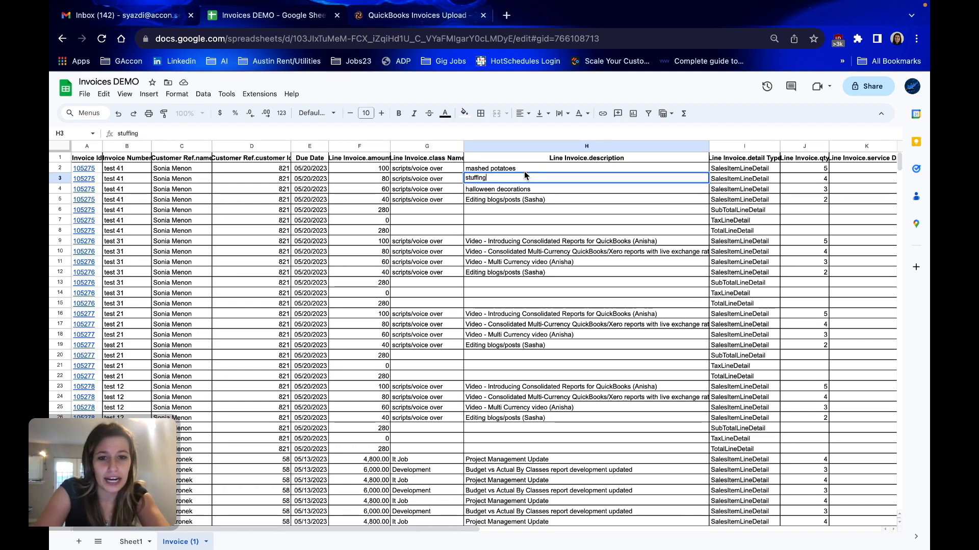
pyautogui.press('Return')
pyautogui.write('gravy')
pyautogui.press('Return')
pyautogui.write('cranberry sauce')
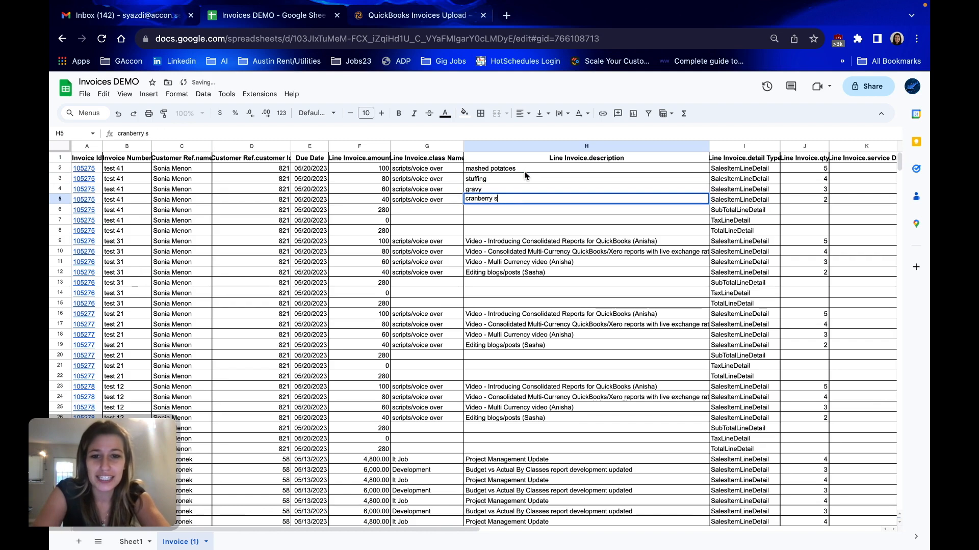
pyautogui.press('Return')
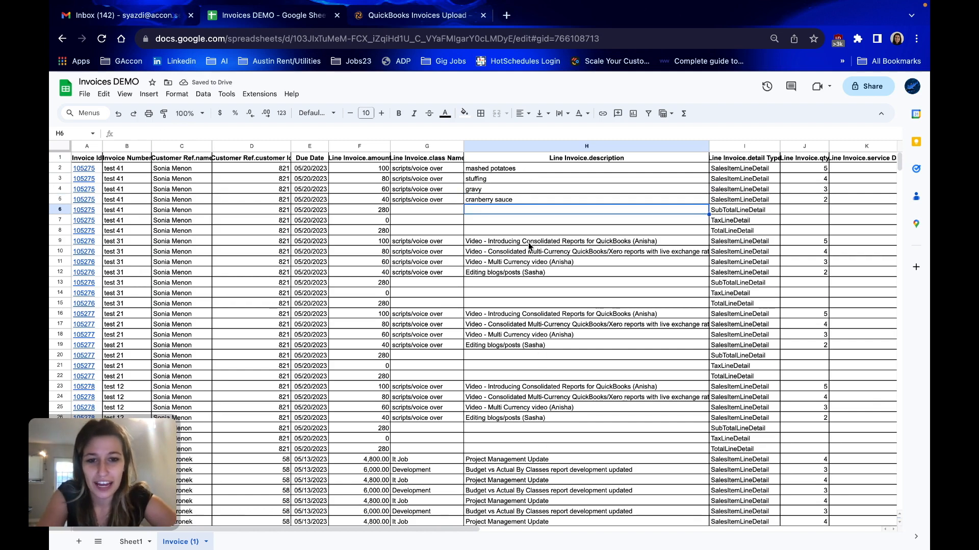
# Replace the four line descriptions of invoice test 31 (H9:H12) with spooky, scary, skeletons and shivers down your spine
pyautogui.click(528, 243)
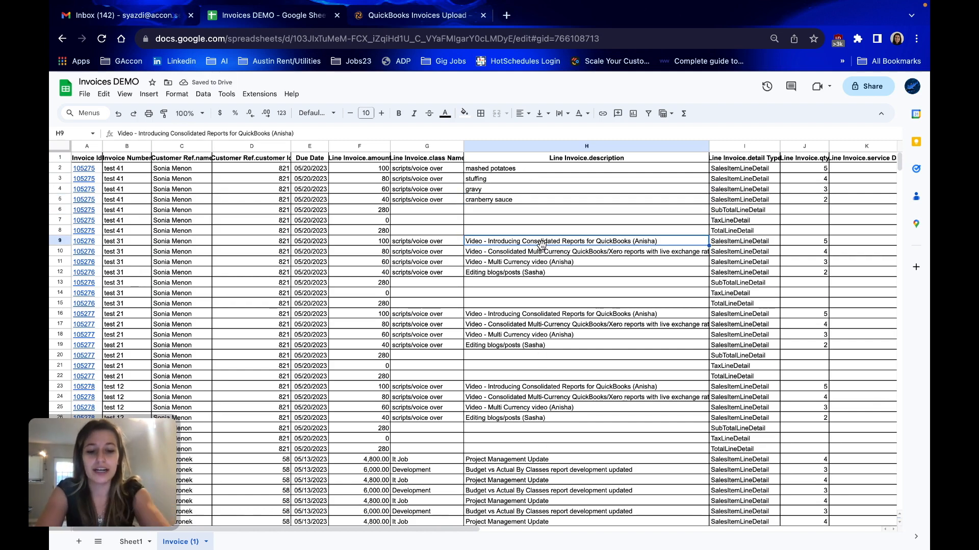
pyautogui.write('spooky')
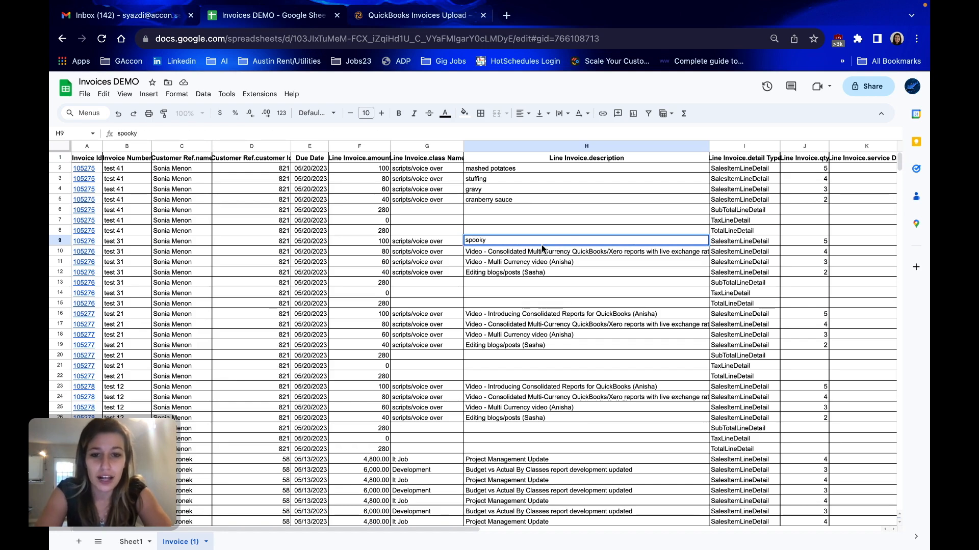
pyautogui.press('Return')
pyautogui.write('scary')
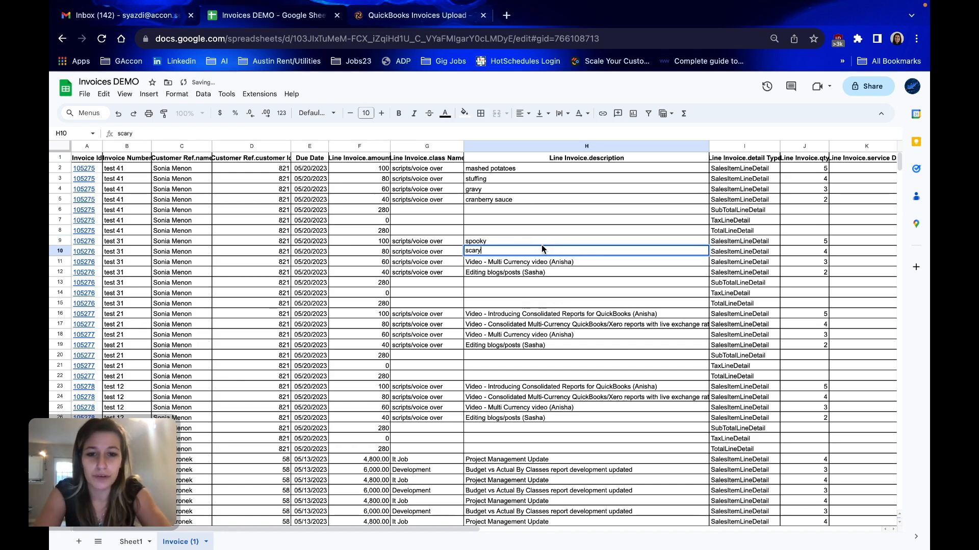
pyautogui.press('Return')
pyautogui.write('skeletons')
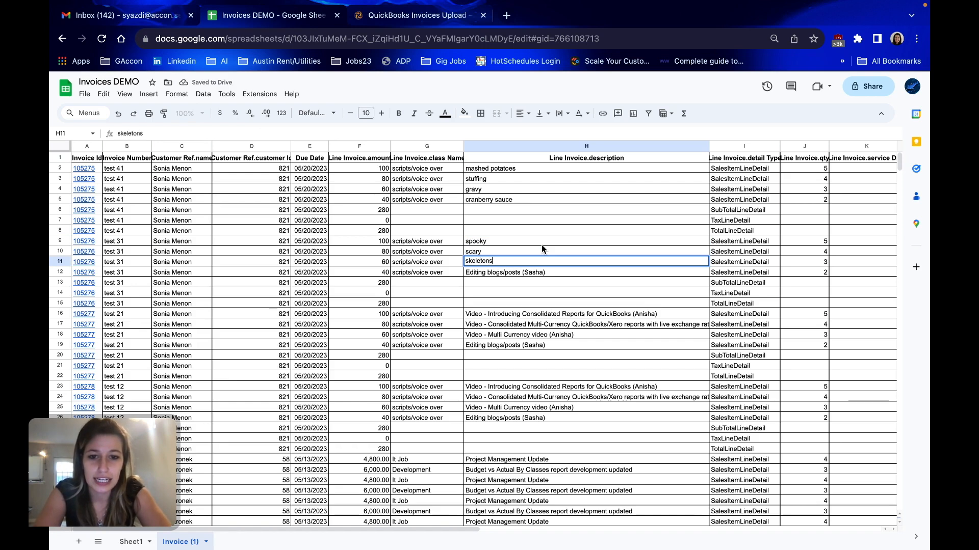
pyautogui.press('Return')
pyautogui.write('shivers down')
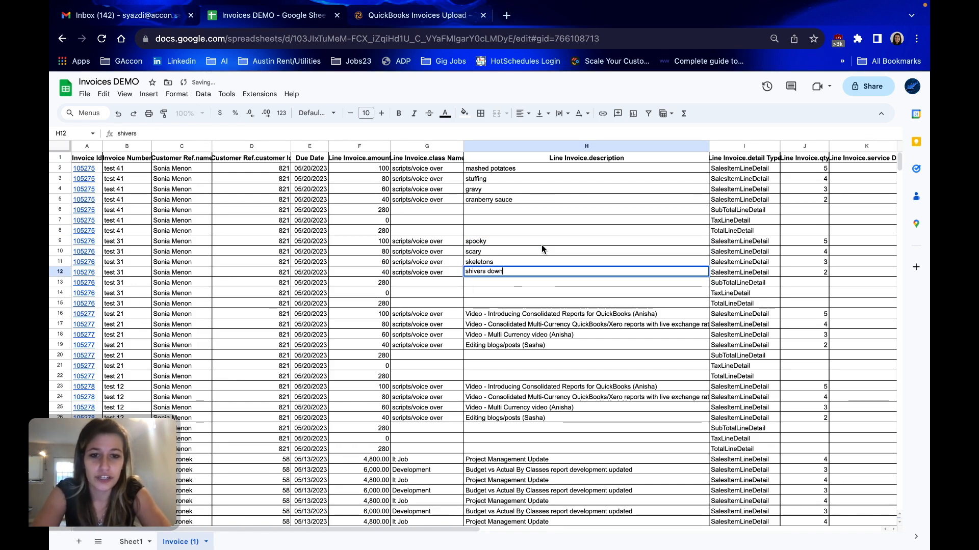
pyautogui.write(' your spine')
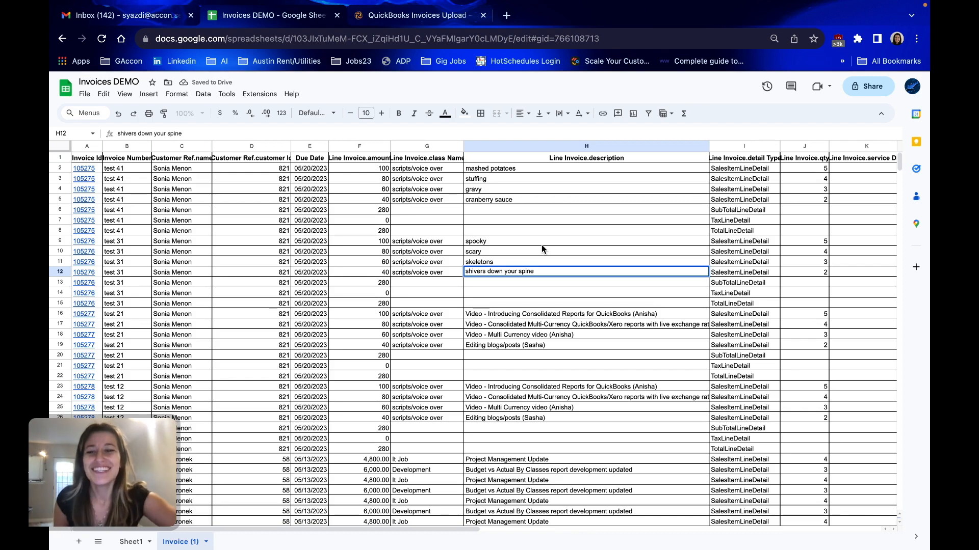
pyautogui.click(484, 210)
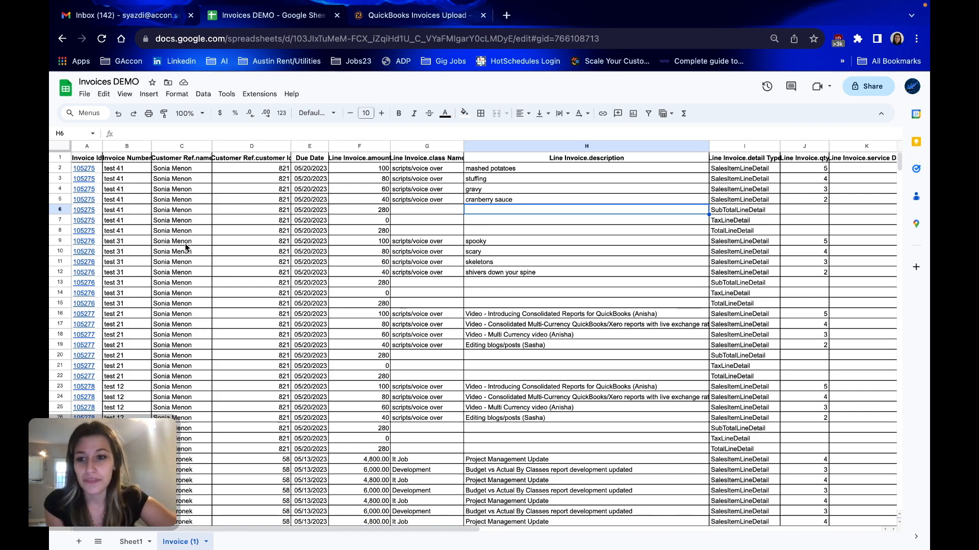
# Select the invoice rows through B2:B29 and open G-Accon for QuickBooks' Upload Accounting Data dialog for G-Accon LLC
pyautogui.moveTo(132, 170); pyautogui.dragTo(128, 449)
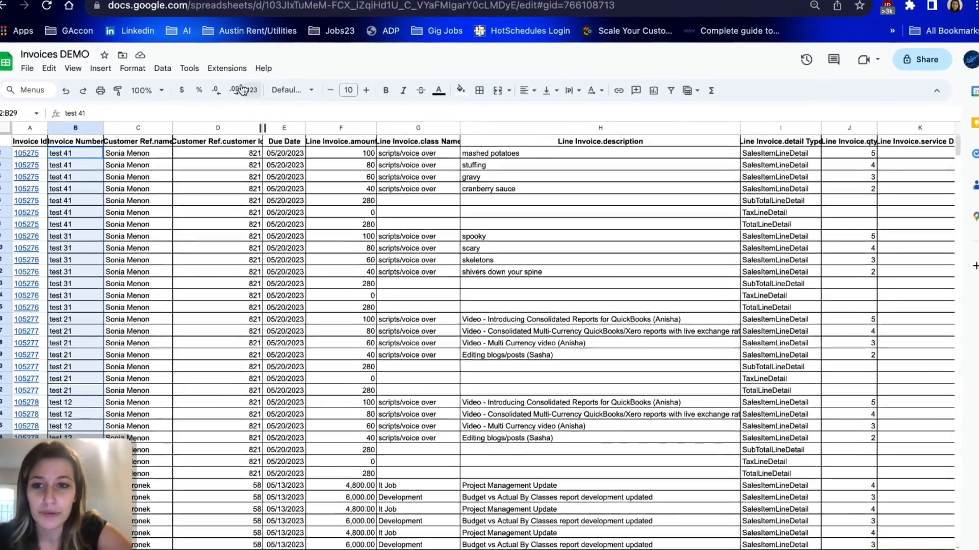
pyautogui.click(261, 96)
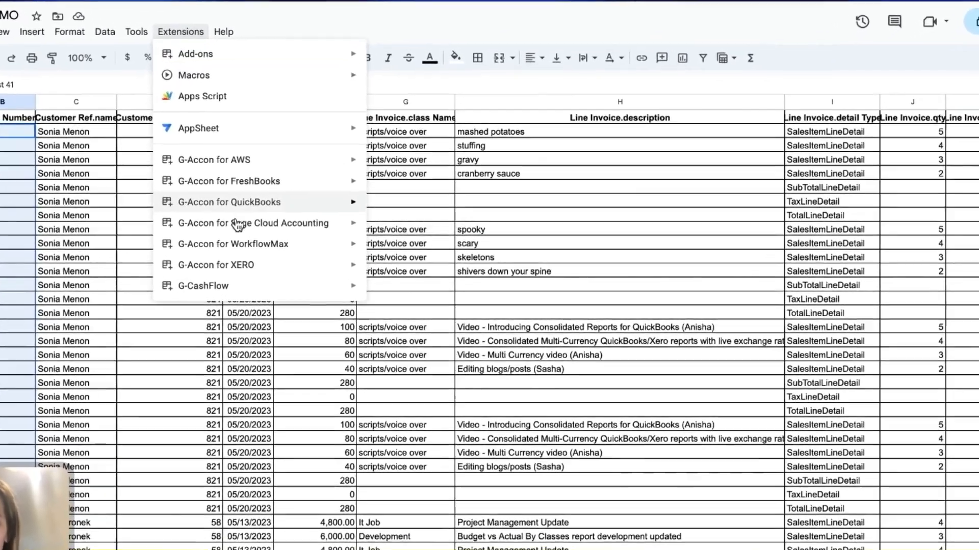
pyautogui.moveTo(265, 213)
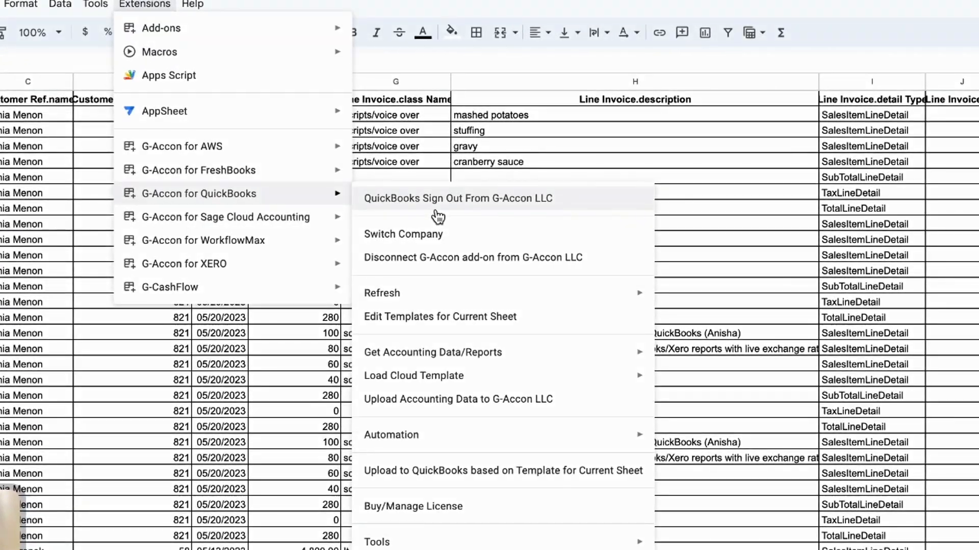
pyautogui.click(434, 403)
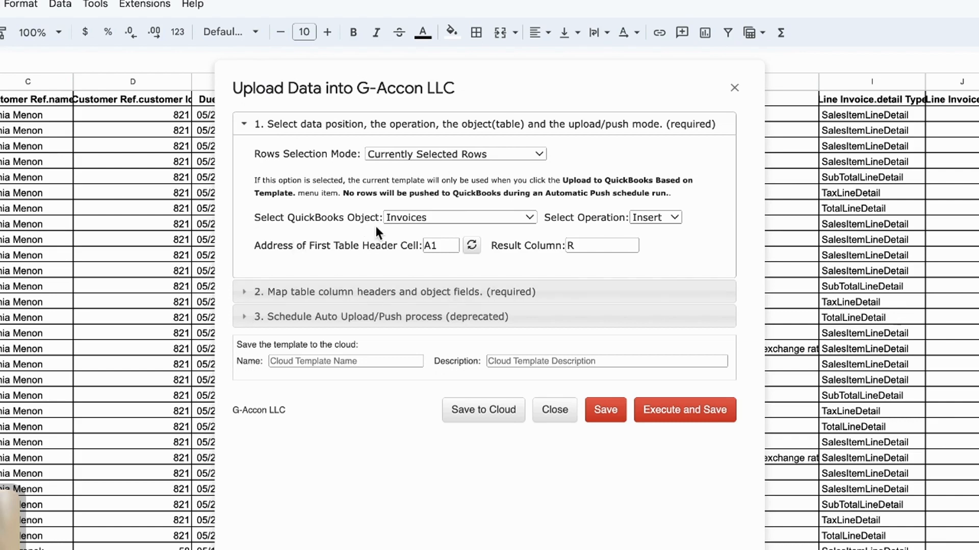
# Set the upload operation for the Invoices object to Update, keep R as the result column, and execute and save the upload
pyautogui.click(675, 216)
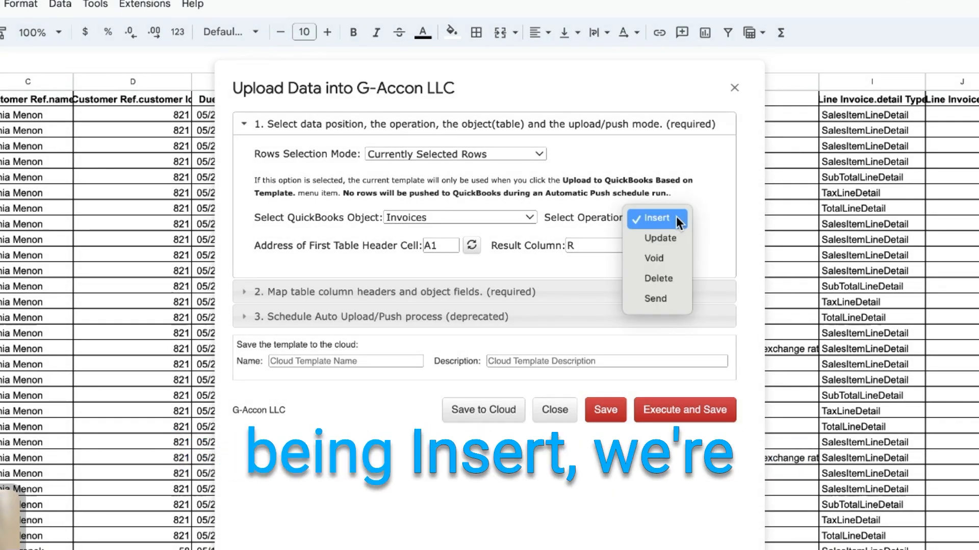
pyautogui.click(674, 241)
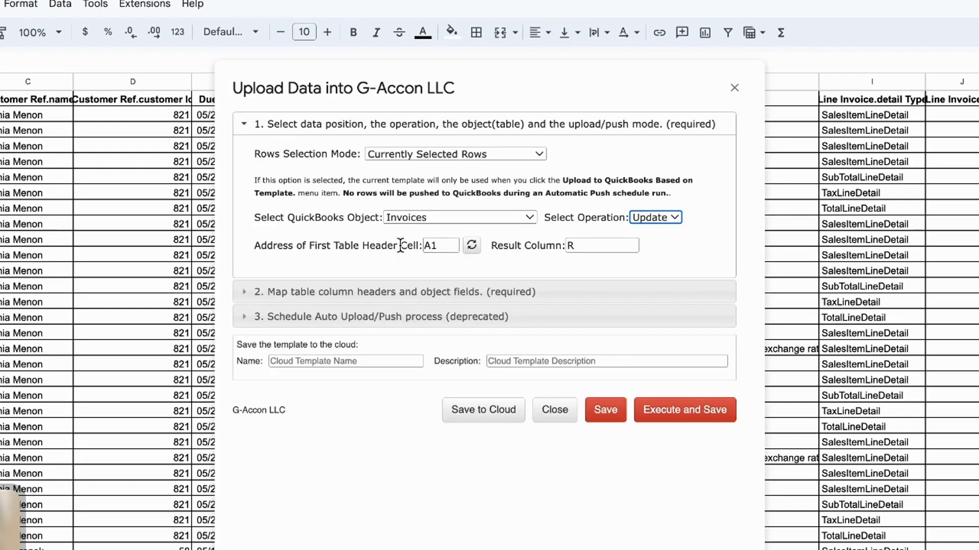
pyautogui.click(587, 245)
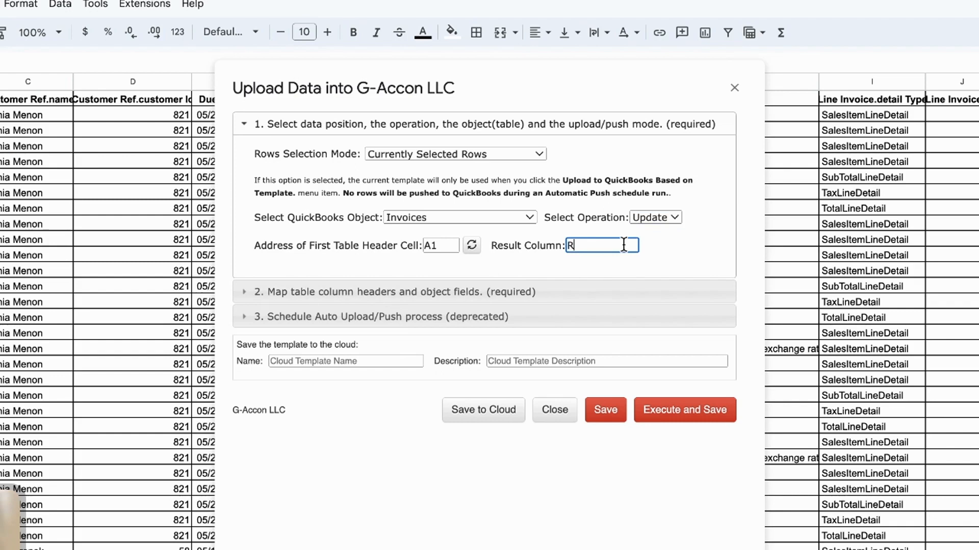
pyautogui.click(658, 421)
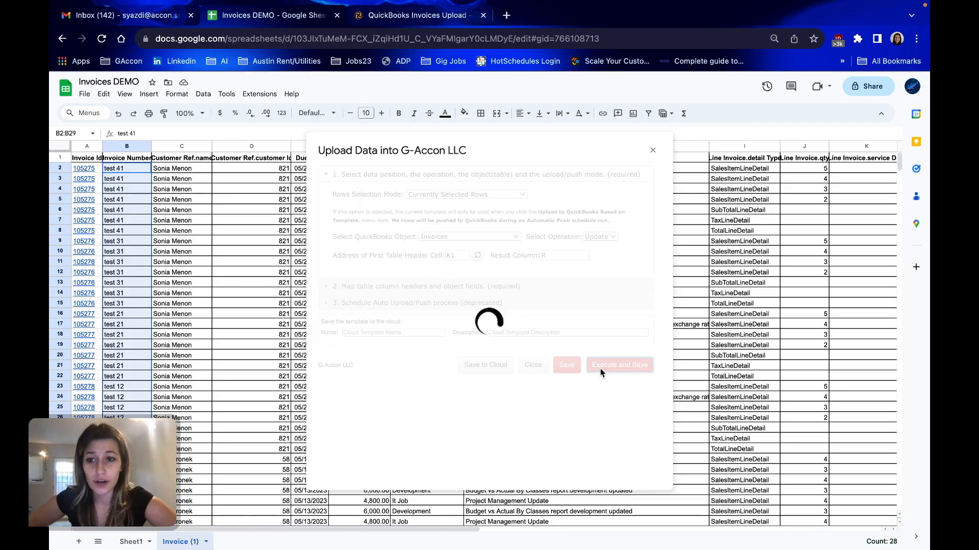
# Check the upload results from column R onward, examining the Success, Created and Timestamp values of the first row
pyautogui.hscroll(10, 419, 278)
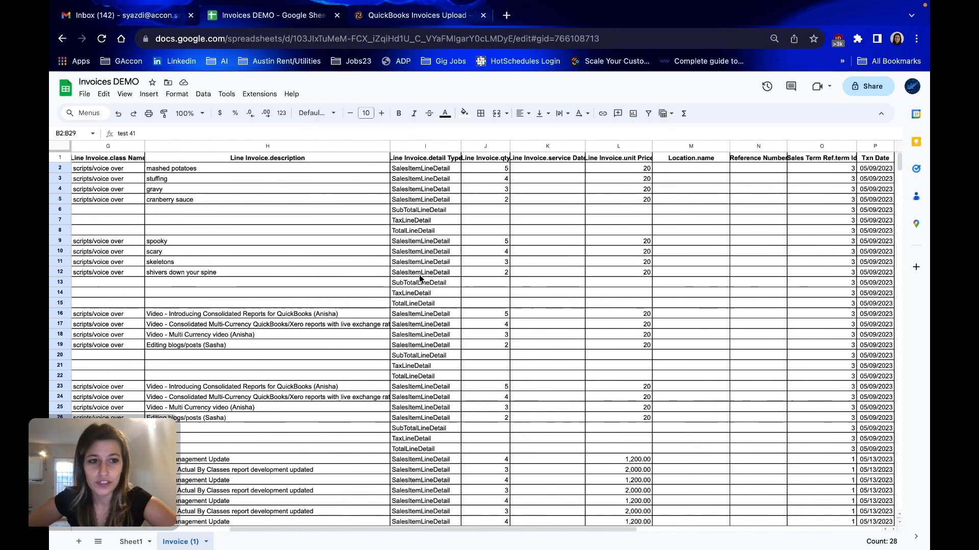
pyautogui.hscroll(1, 418, 276)
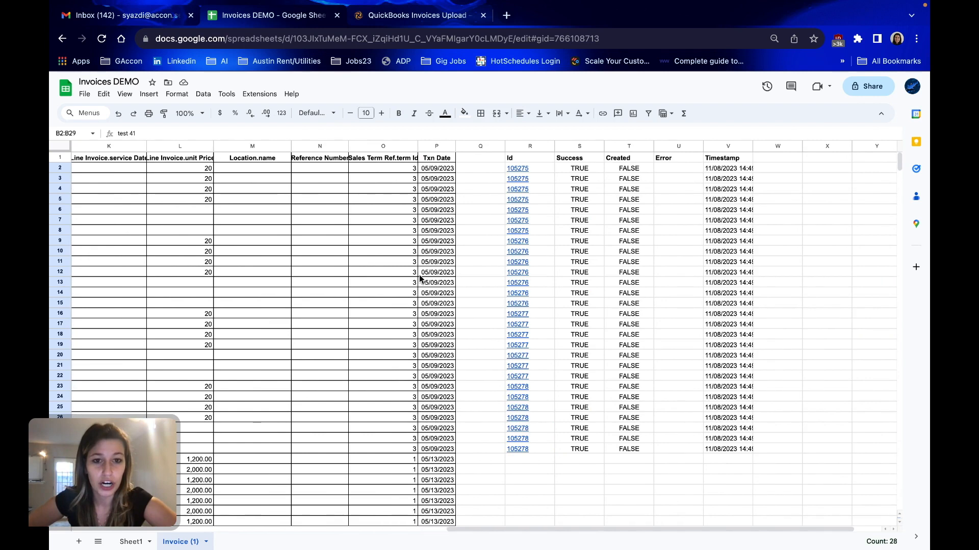
pyautogui.click(549, 163)
pyautogui.click(733, 164)
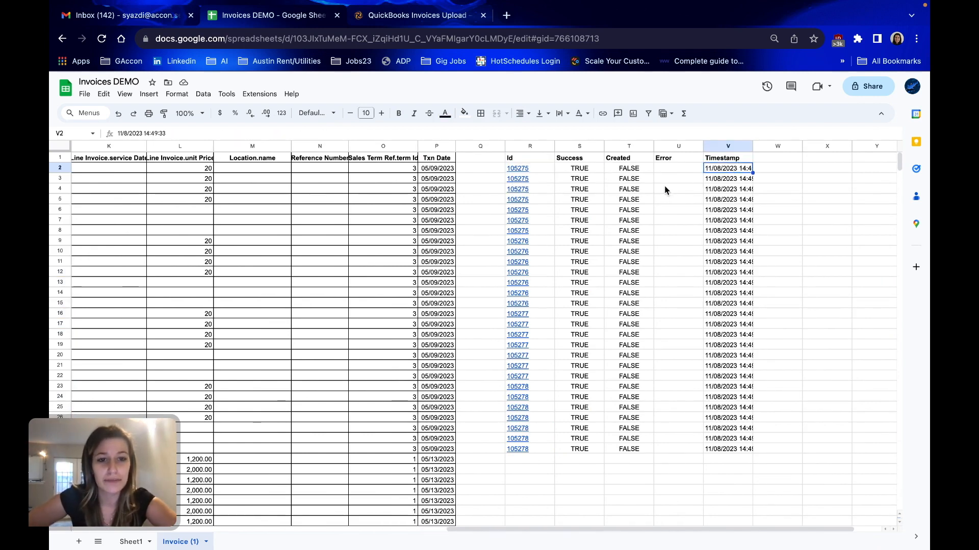
pyautogui.click(579, 170)
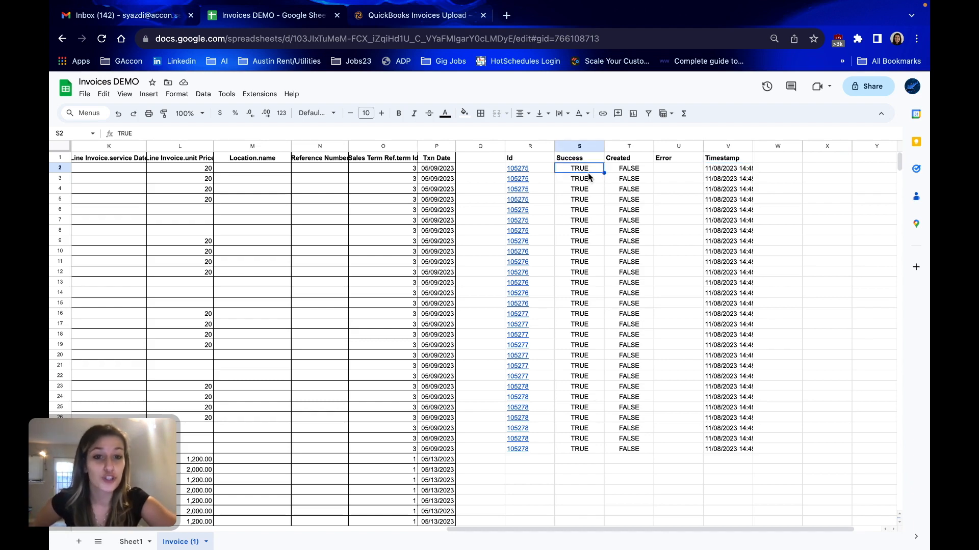
pyautogui.click(645, 172)
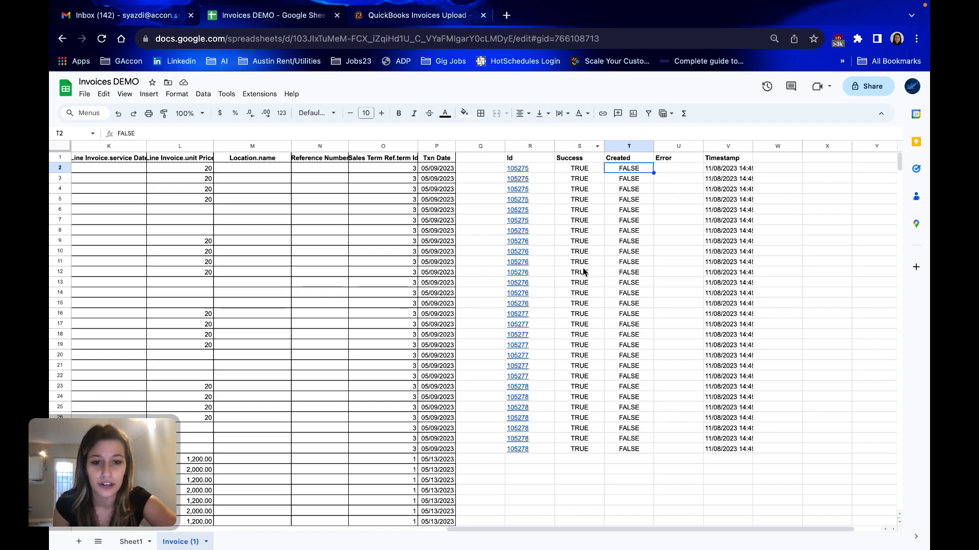
# Open invoice test 41 in QuickBooks through its Invoice Id link in row 3 and return to the Invoices DEMO spreadsheet
pyautogui.hscroll(-3, 413, 269)
pyautogui.hscroll(-10, 412, 269)
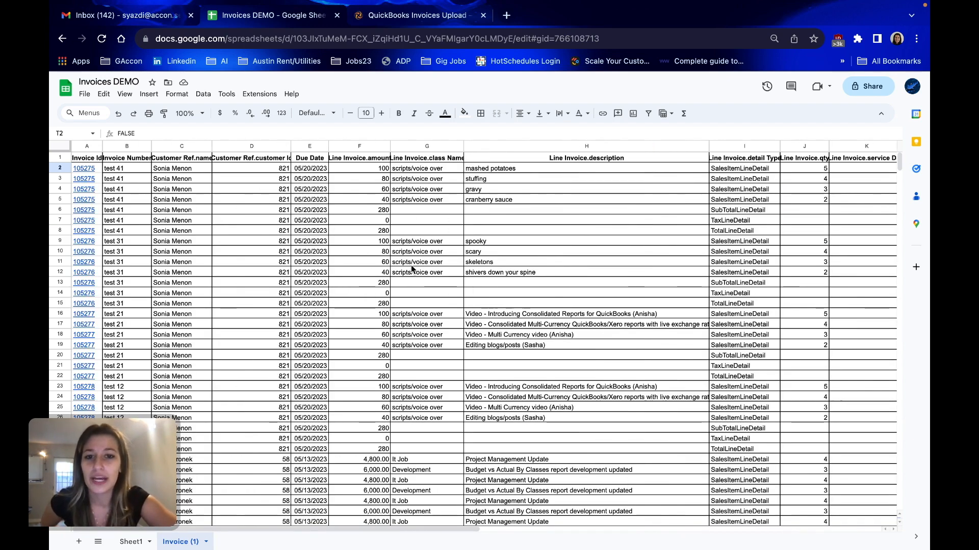
pyautogui.click(512, 179)
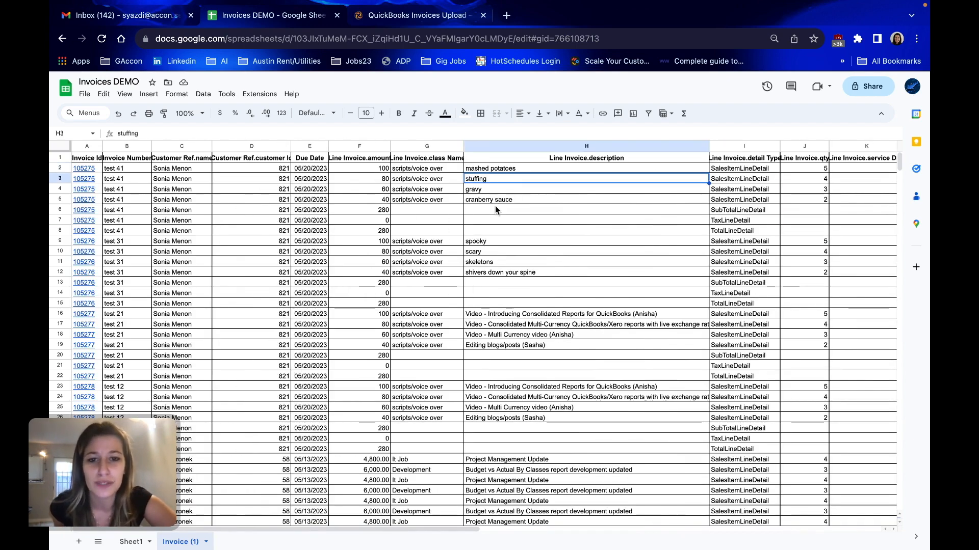
pyautogui.click(83, 180)
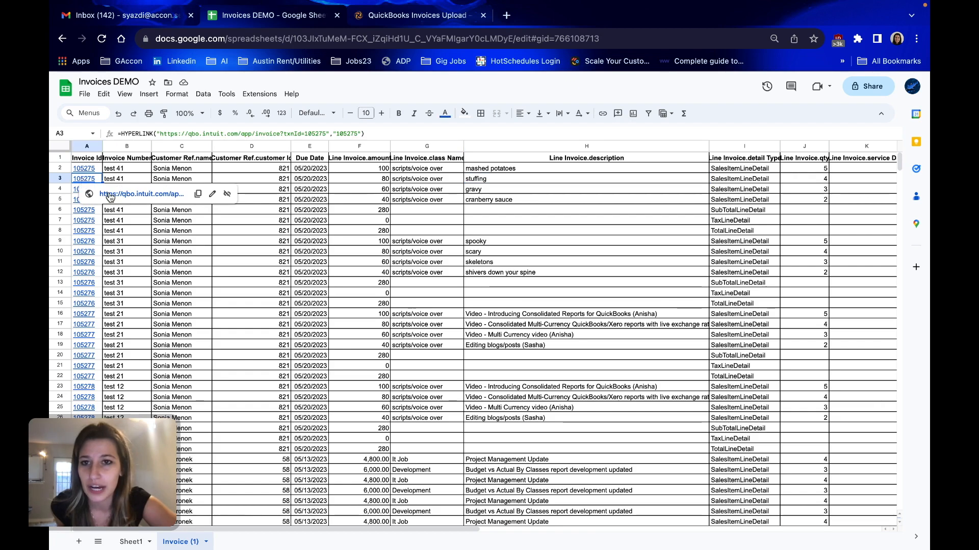
pyautogui.click(112, 194)
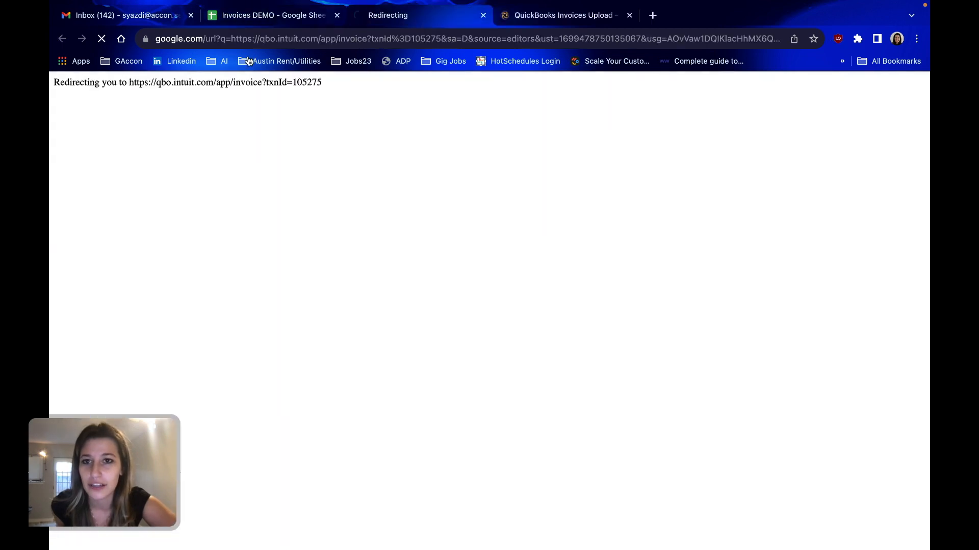
pyautogui.click(261, 17)
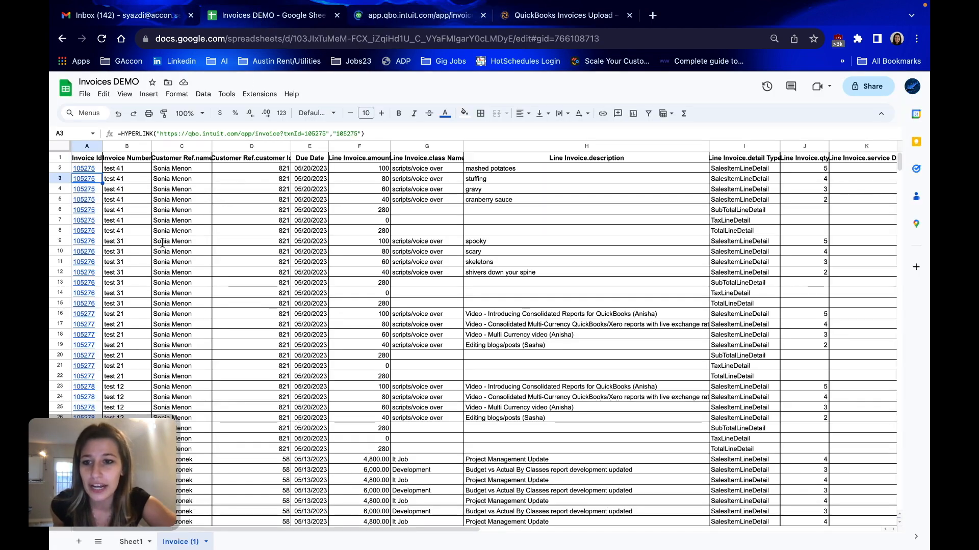
# Open invoice test 31 in QuickBooks through its Invoice Id link in row 10 and return to the Invoices DEMO spreadsheet
pyautogui.click(106, 252)
pyautogui.moveTo(89, 251)
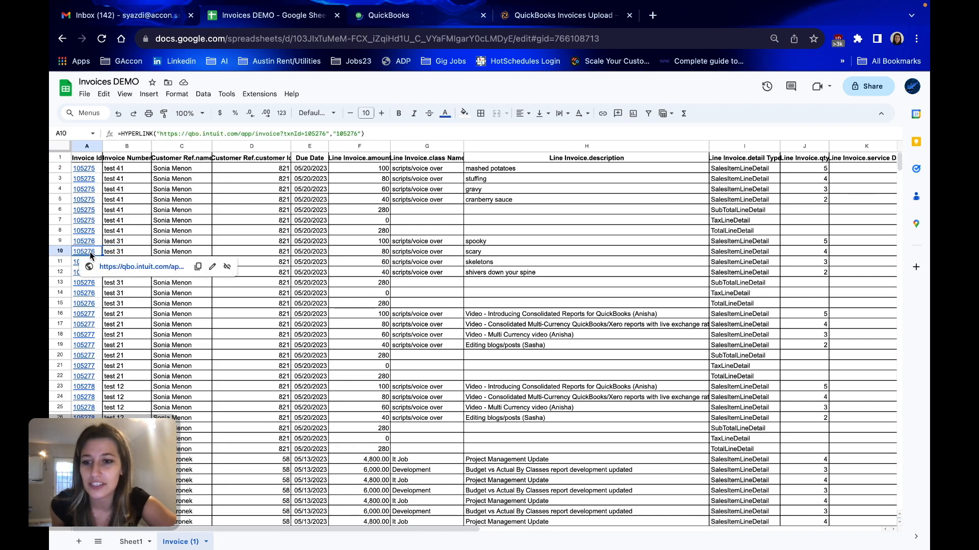
pyautogui.click(115, 266)
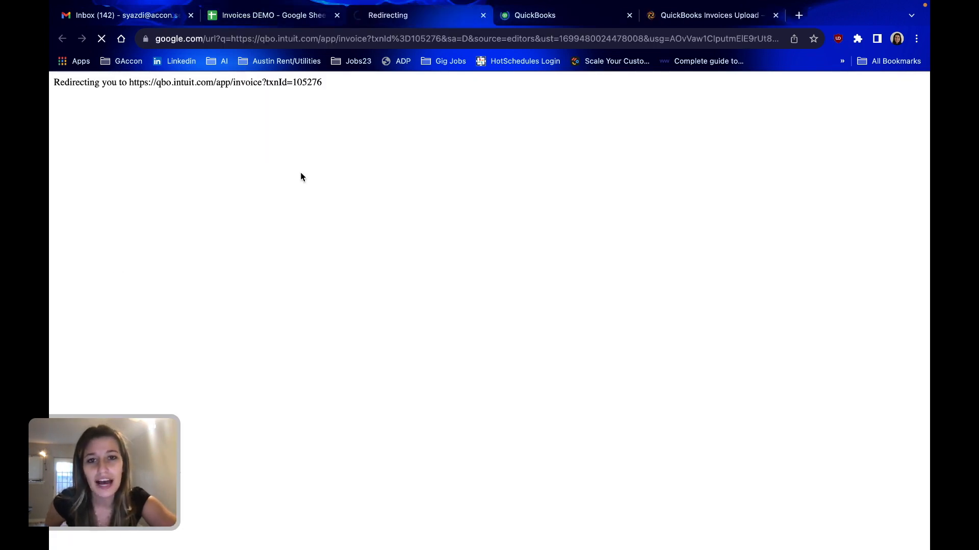
pyautogui.click(264, 20)
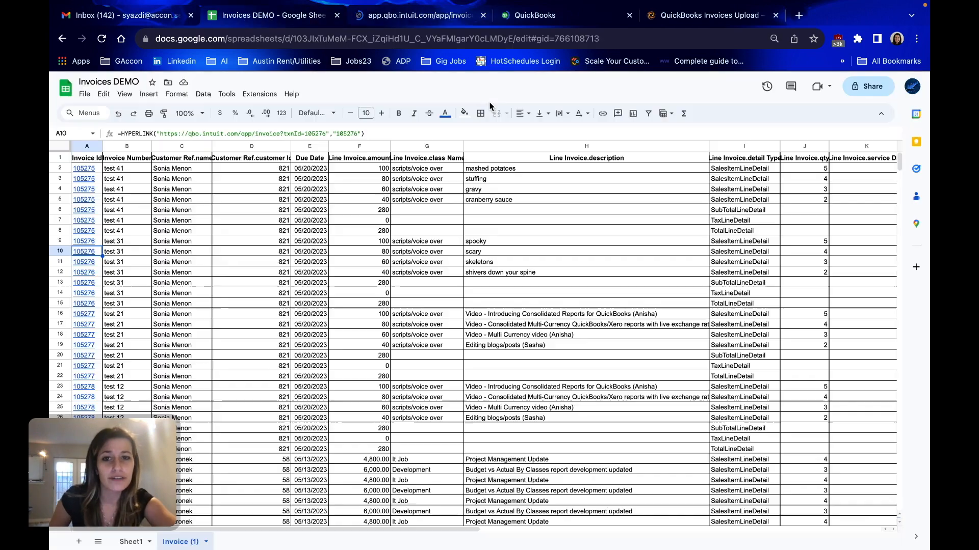
# Compare the line descriptions of invoice test 41 in QuickBooks with its rows in the Invoices DEMO spreadsheet
pyautogui.click(548, 21)
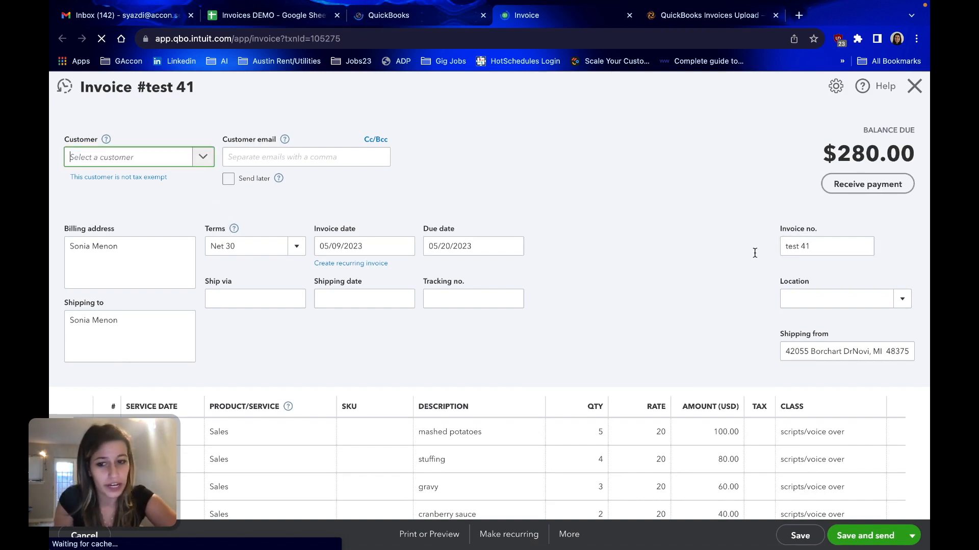
pyautogui.scroll(-2, 652, 266)
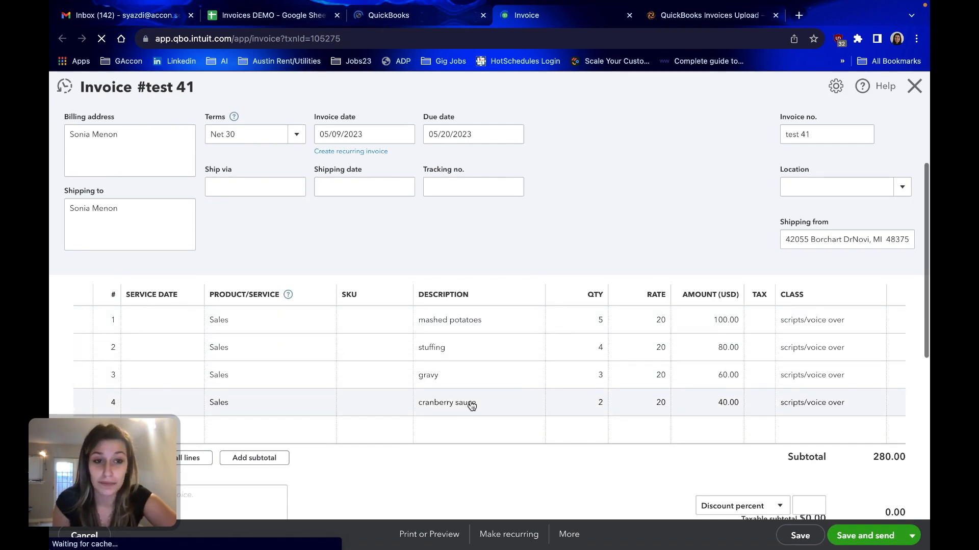
pyautogui.click(274, 18)
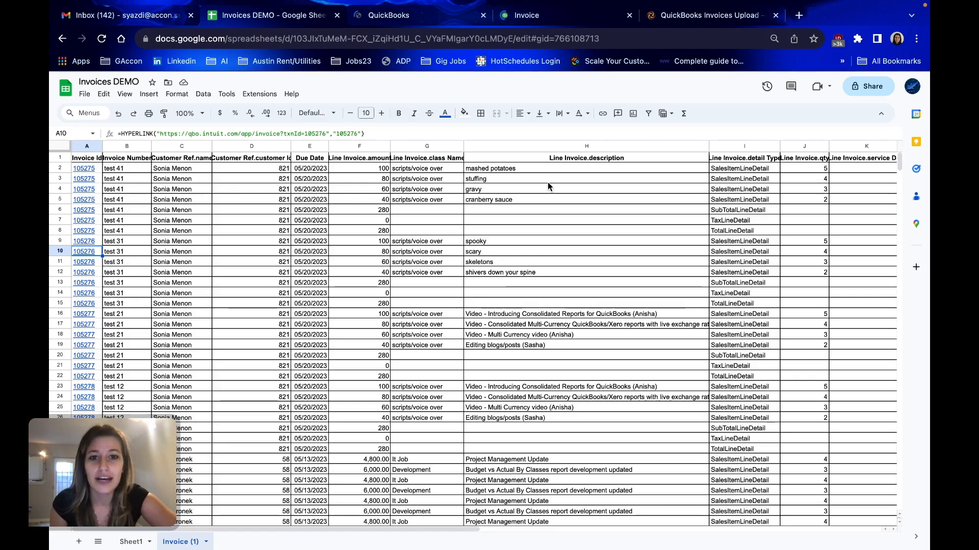
pyautogui.click(548, 17)
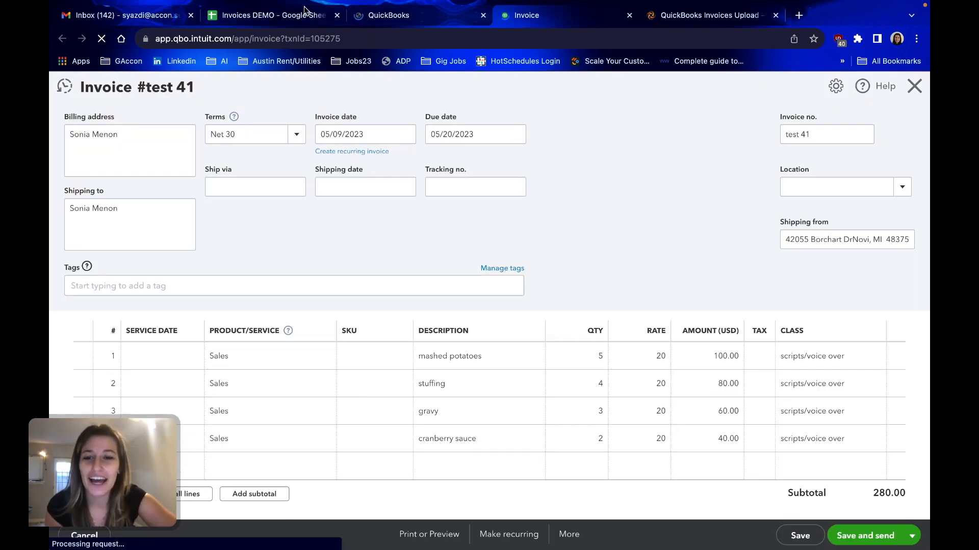
pyautogui.click(296, 19)
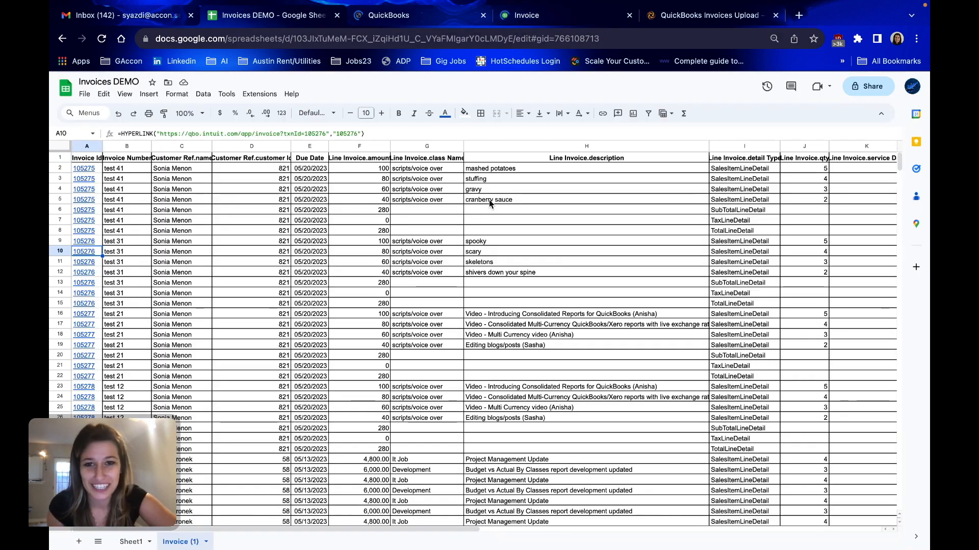
# Check the line descriptions of invoice test 31 in QuickBooks and return to the Invoices DEMO spreadsheet
pyautogui.click(403, 19)
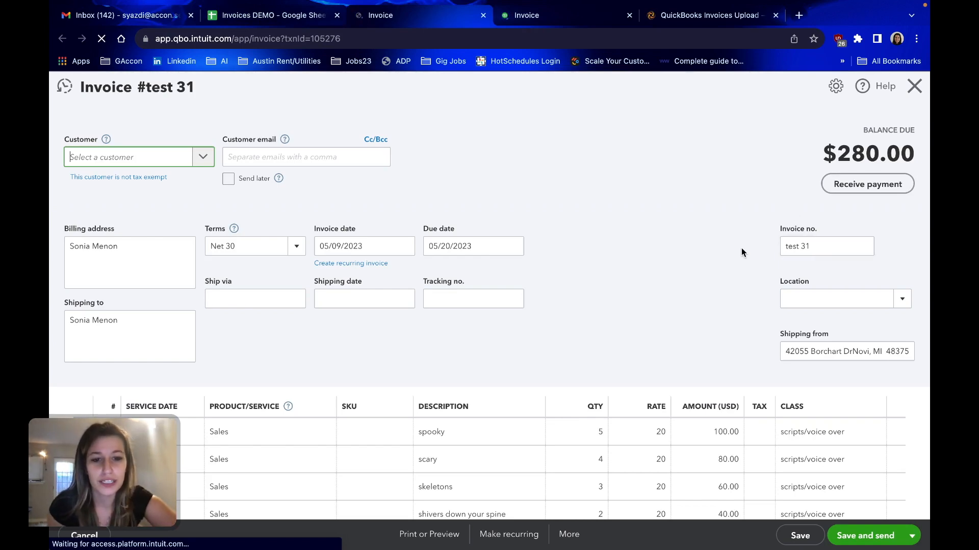
pyautogui.scroll(-3, 699, 241)
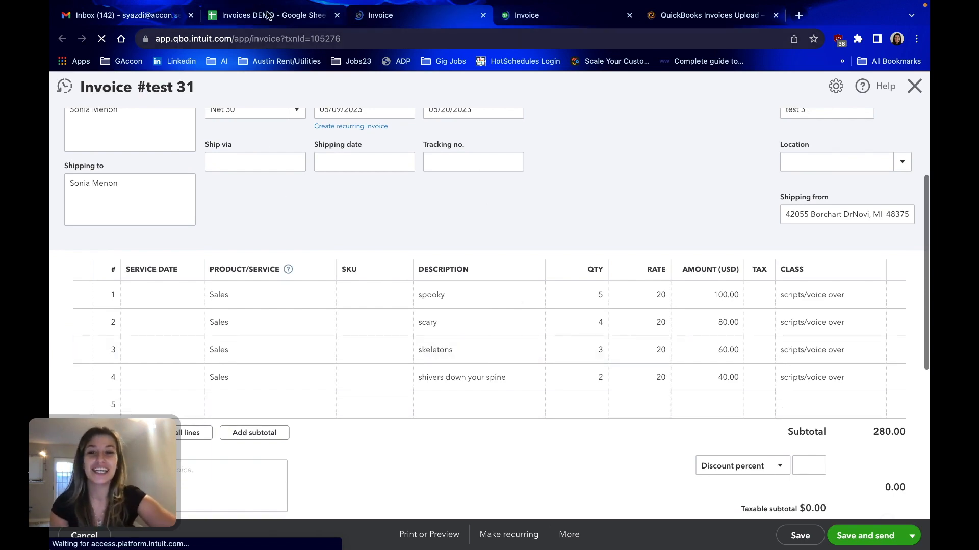
pyautogui.click(267, 19)
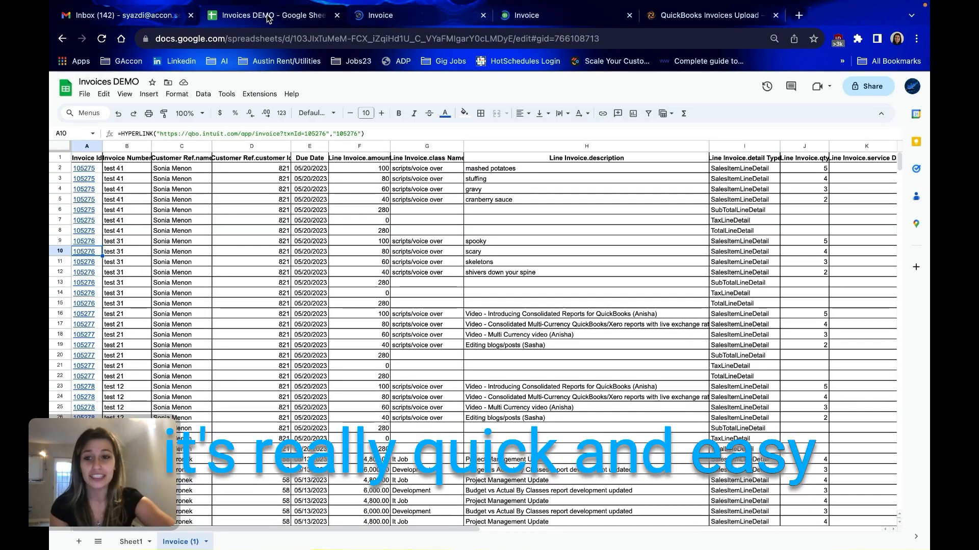
pyautogui.click(251, 231)
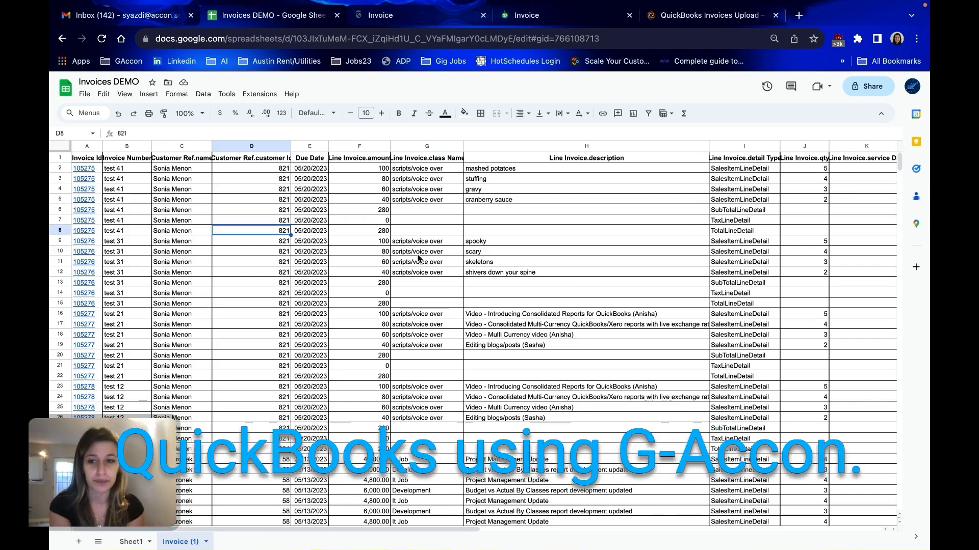